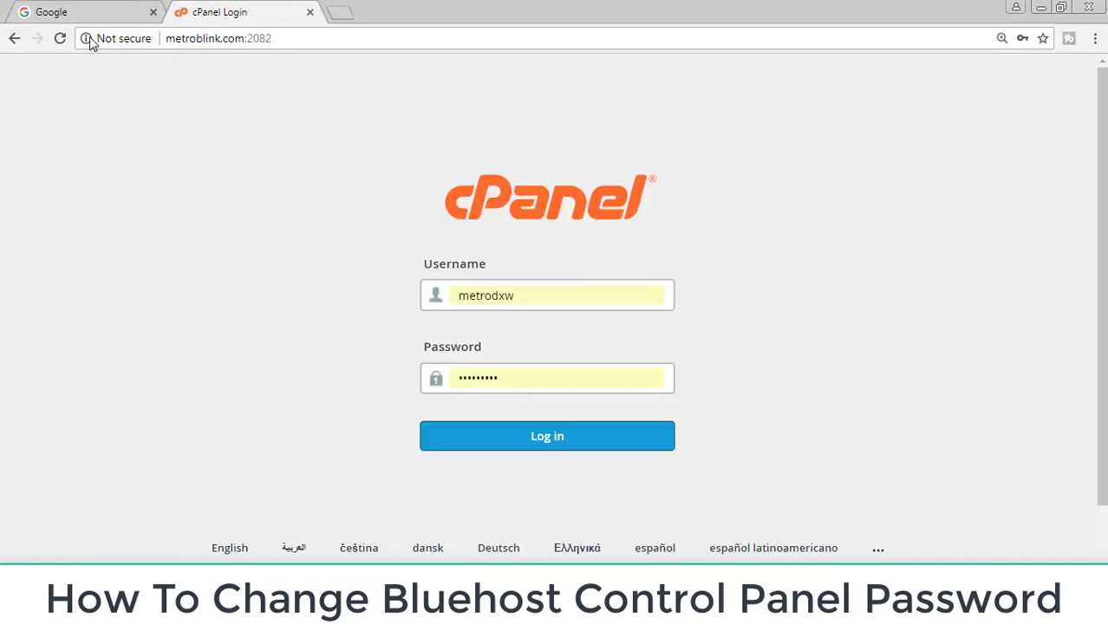
Step: Switch from the cPanel login tab to the Google homepage tab
{"action": "left_click", "coordinate": [119, 13]}
Step: Search Google for 'manage bluehost'
{"action": "left_click", "coordinate": [333, 404]}
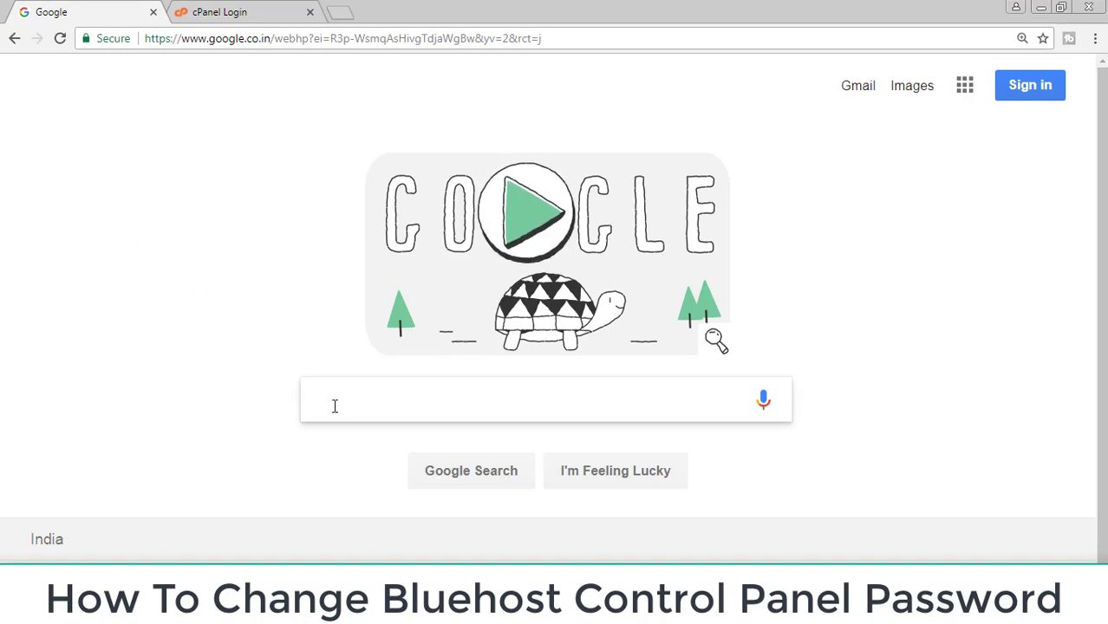
{"action": "type", "text": "man"}
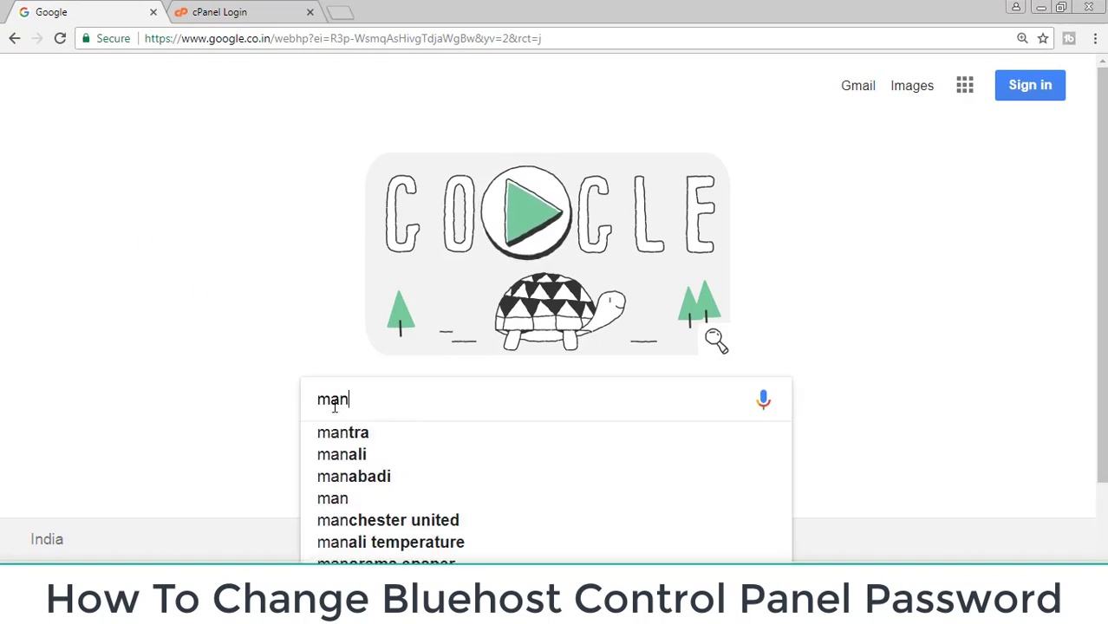
{"action": "type", "text": "n"}
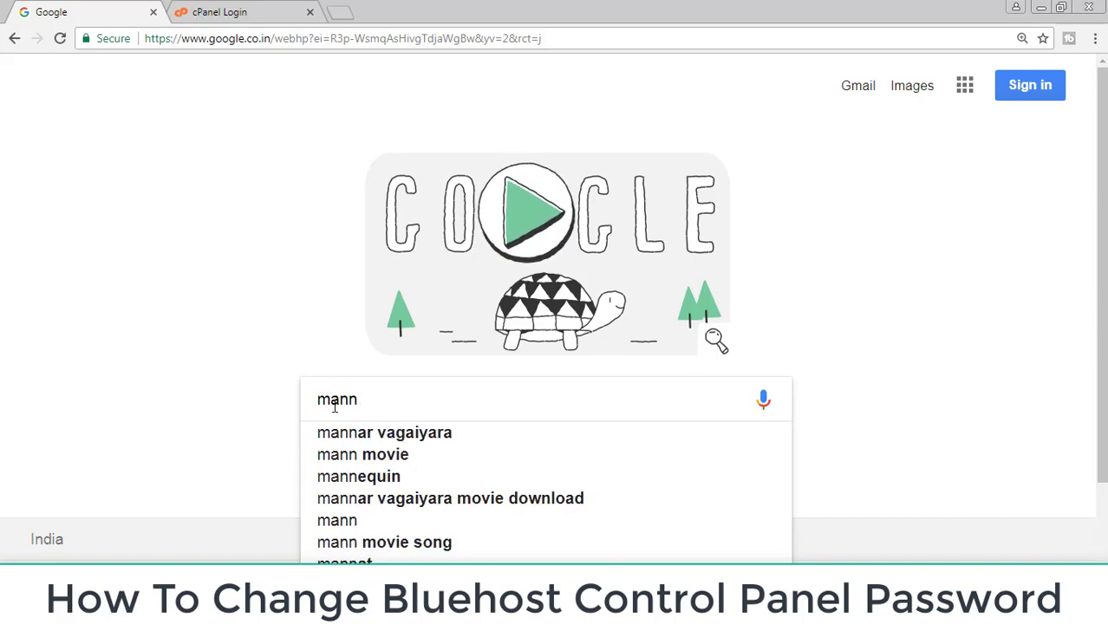
{"action": "key", "text": "BackSpace"}
{"action": "type", "text": "a"}
{"action": "key", "text": "BackSpace"}
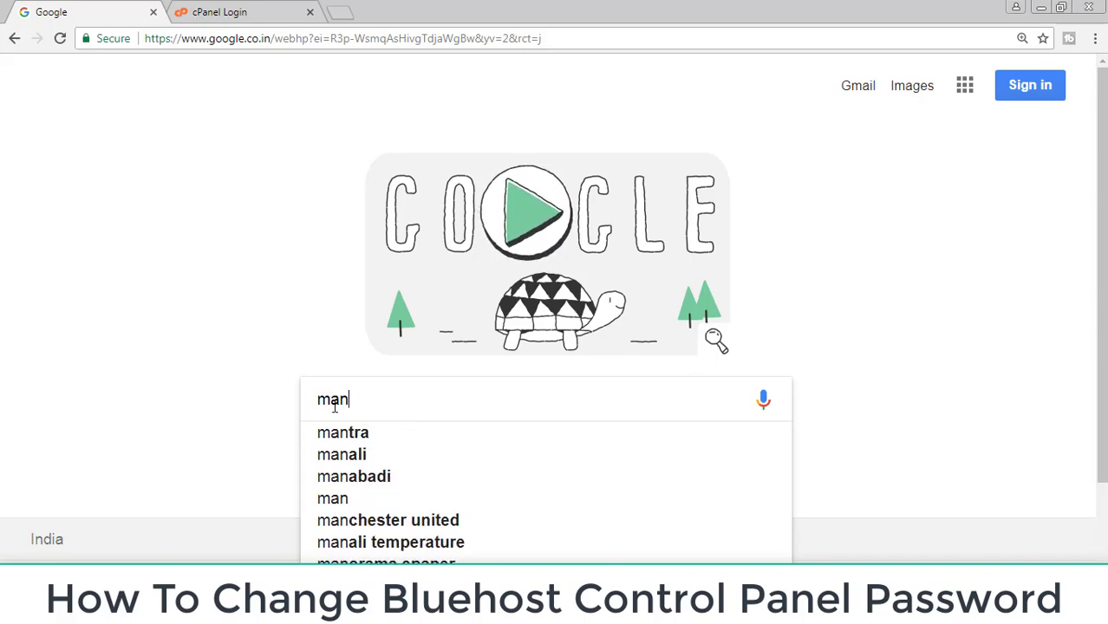
{"action": "type", "text": "age"}
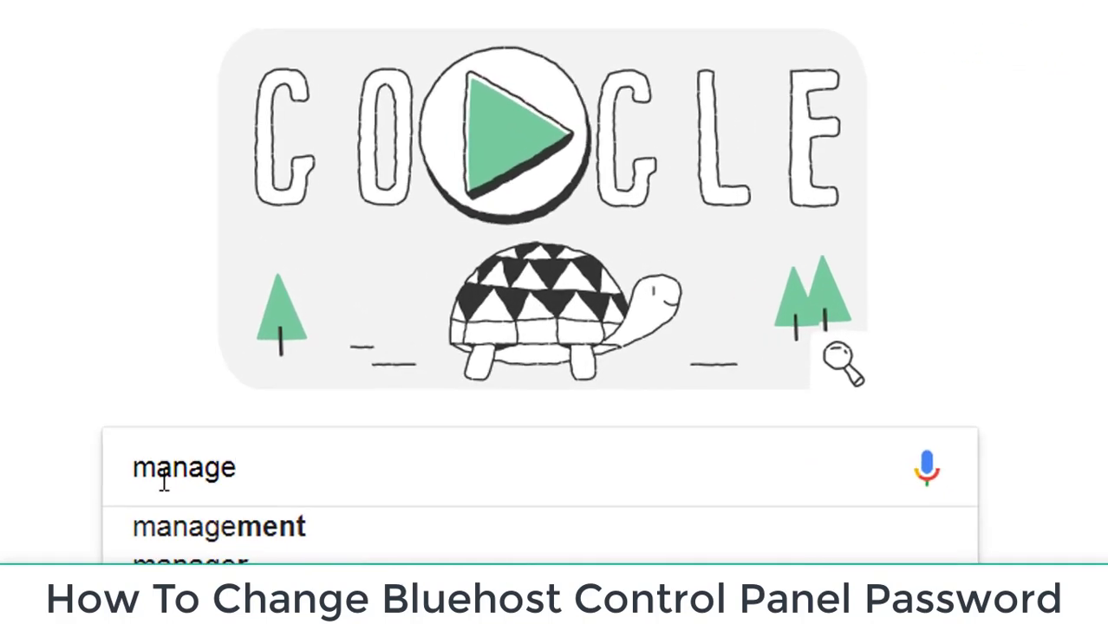
{"action": "type", "text": " blu"}
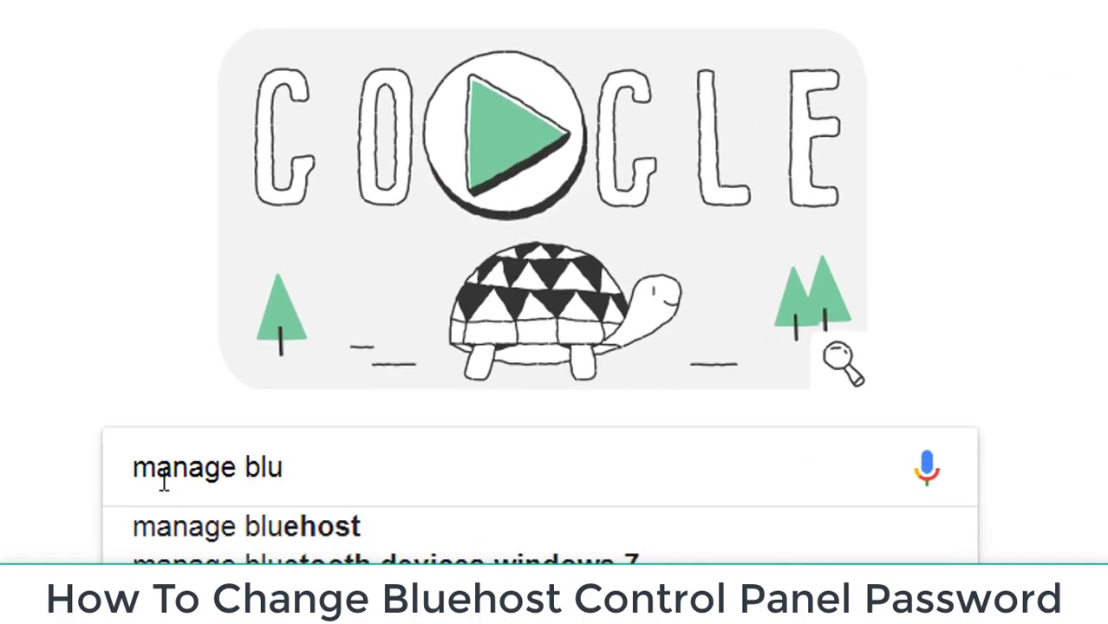
{"action": "type", "text": "ehost"}
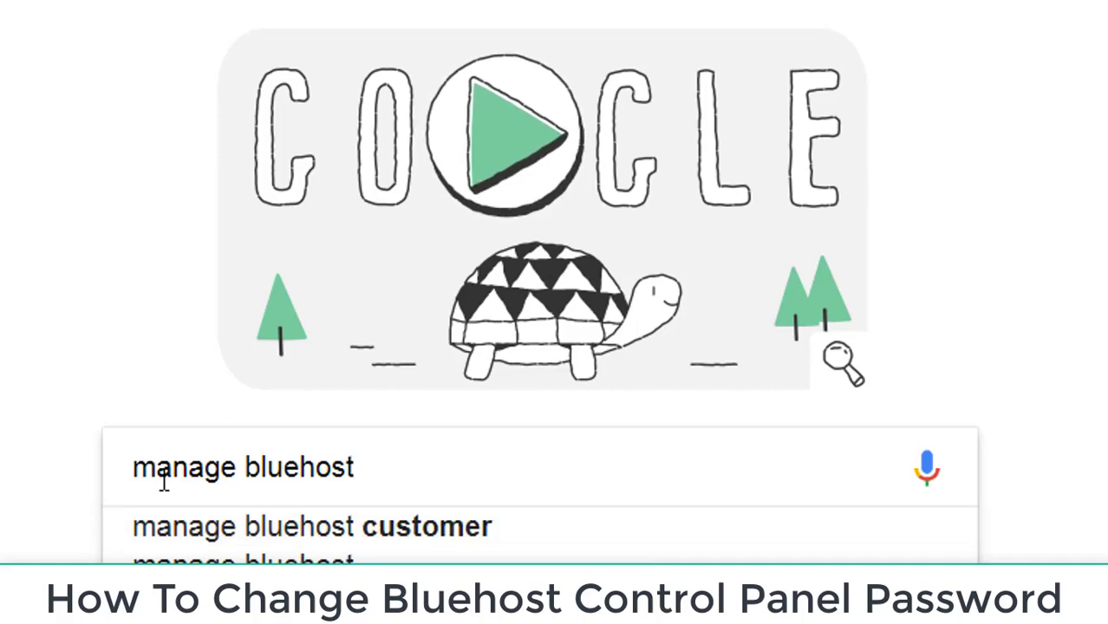
{"action": "key", "text": "Return"}
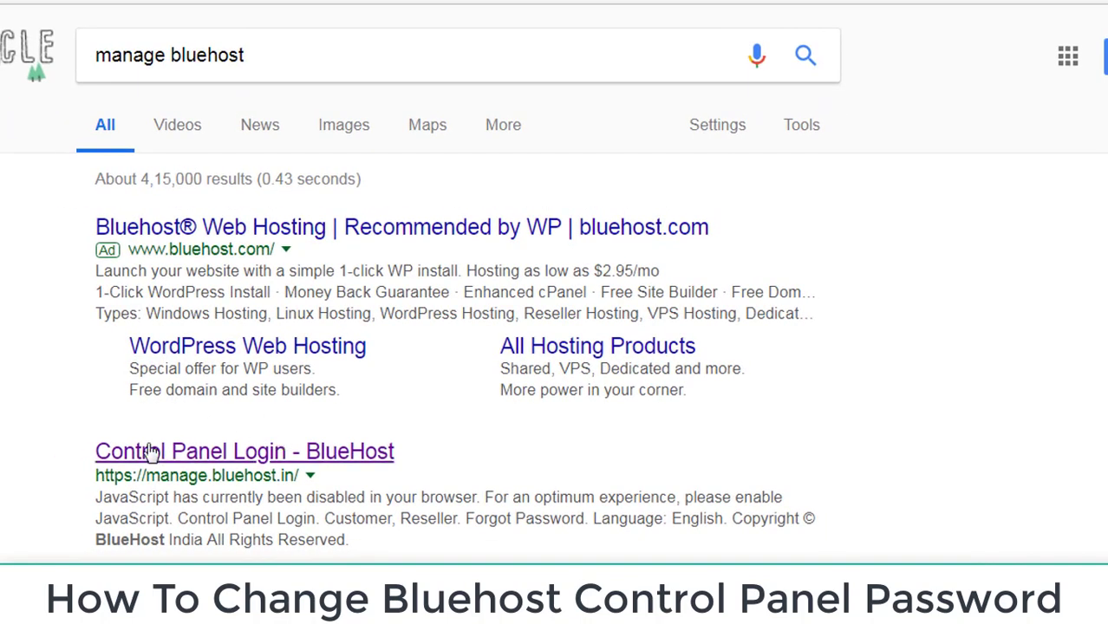
Step: Open the 'Control Panel Login - BlueHost' result in a new tab and switch to it
{"action": "right_click", "coordinate": [152, 451]}
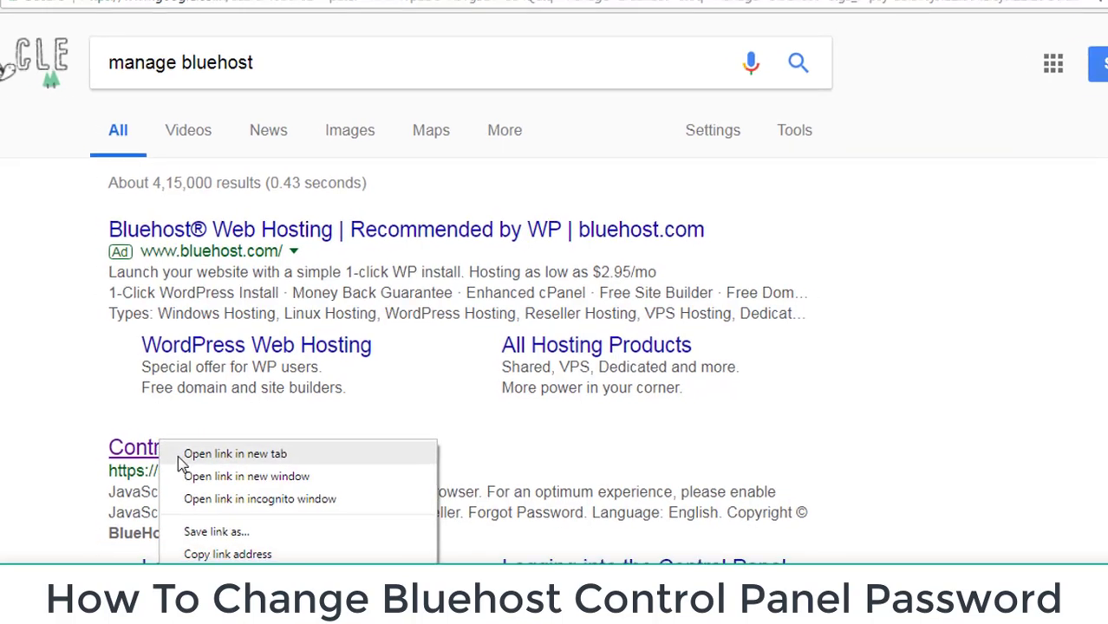
{"action": "left_click", "coordinate": [178, 454]}
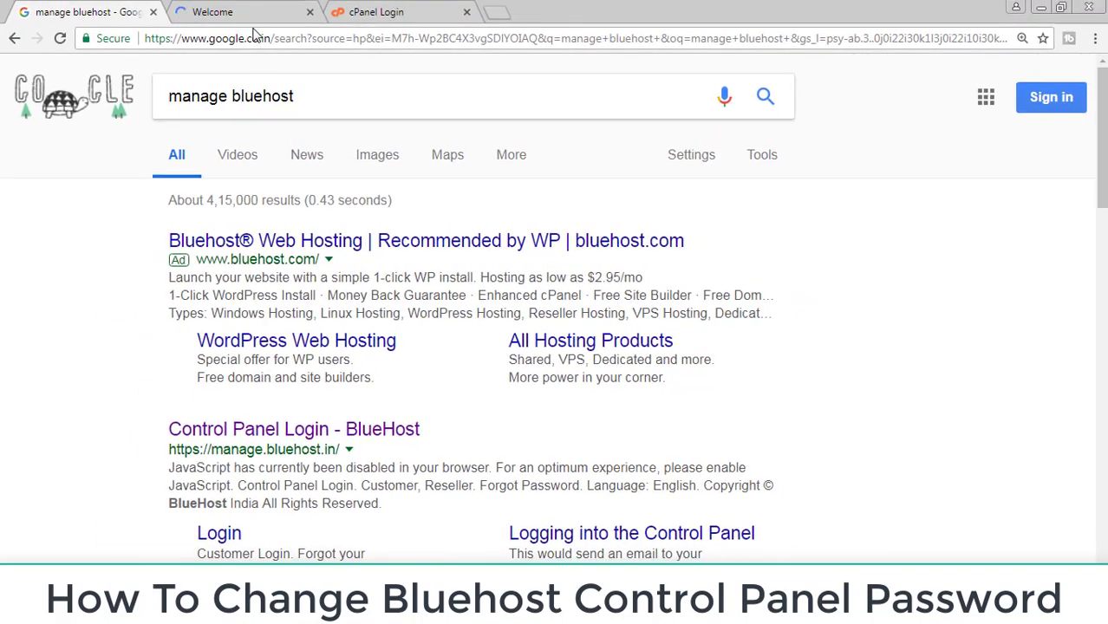
{"action": "left_click", "coordinate": [250, 12]}
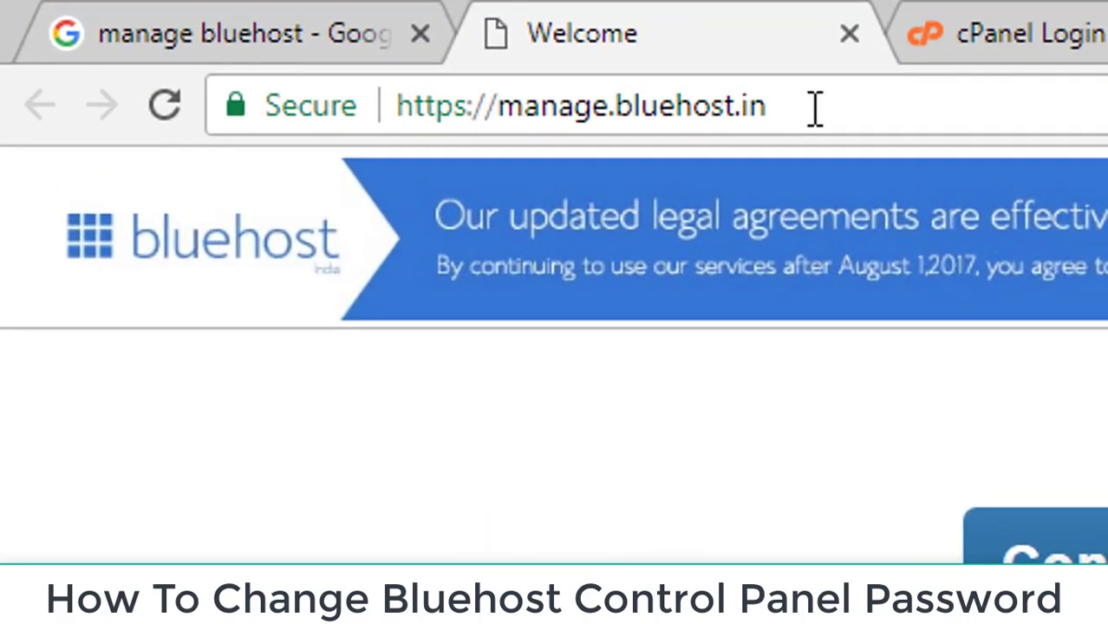
{"action": "left_click_drag", "start_coordinate": [296, 39], "coordinate": [184, 31]}
{"action": "left_click_drag", "start_coordinate": [503, 84], "coordinate": [391, 99]}
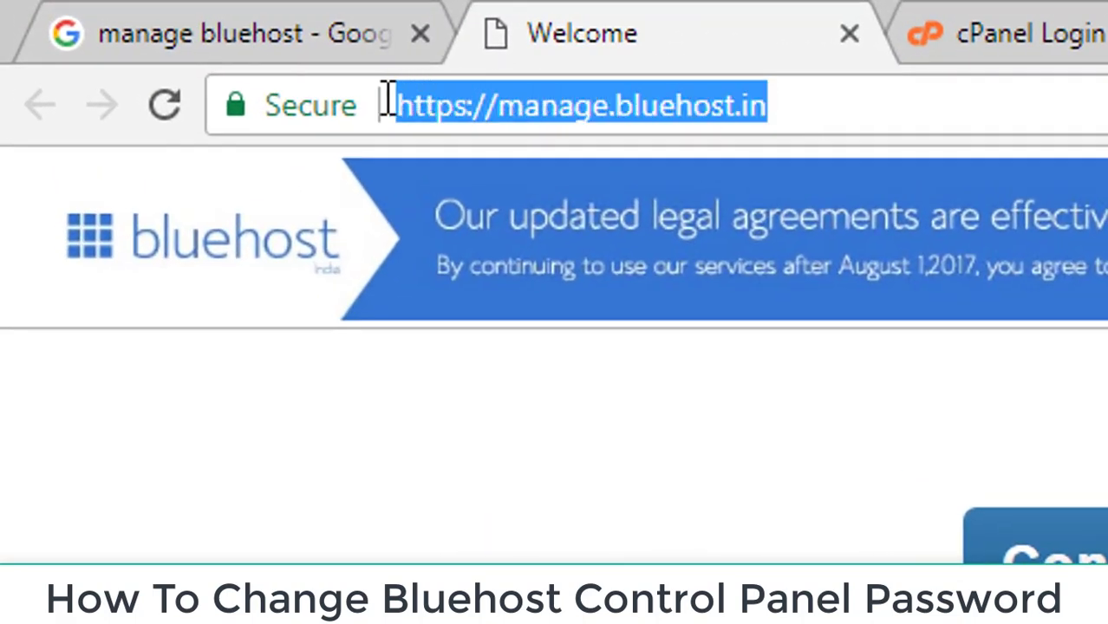
{"action": "left_click", "coordinate": [816, 117]}
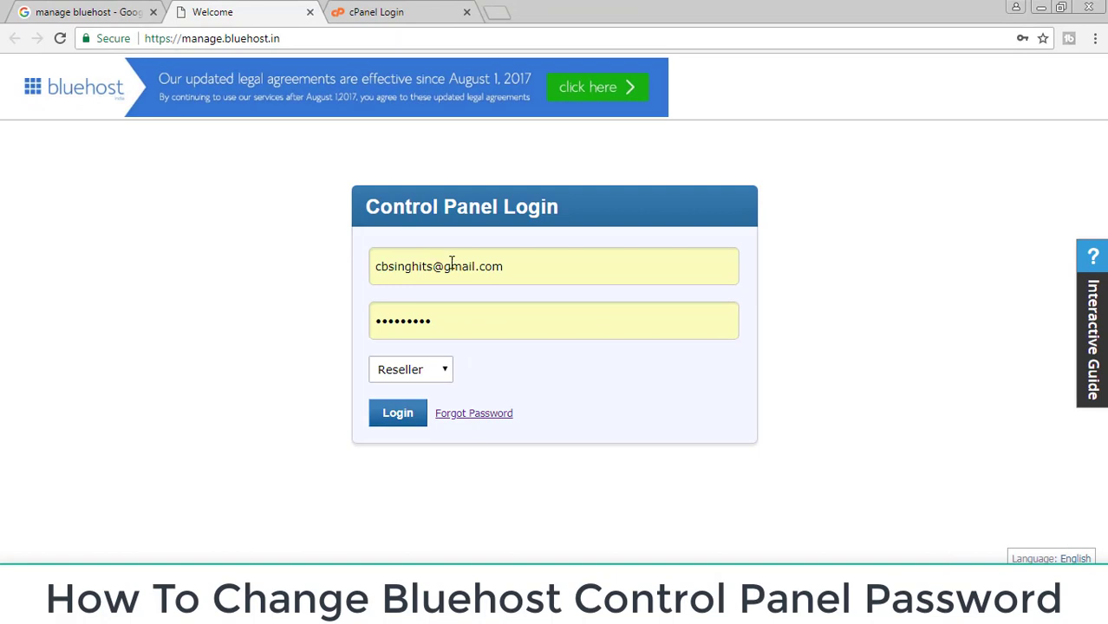
Step: Log in to the Bluehost Control Panel with the Customer account type
{"action": "left_click_drag", "start_coordinate": [508, 267], "coordinate": [368, 264]}
{"action": "left_click", "coordinate": [16, 236]}
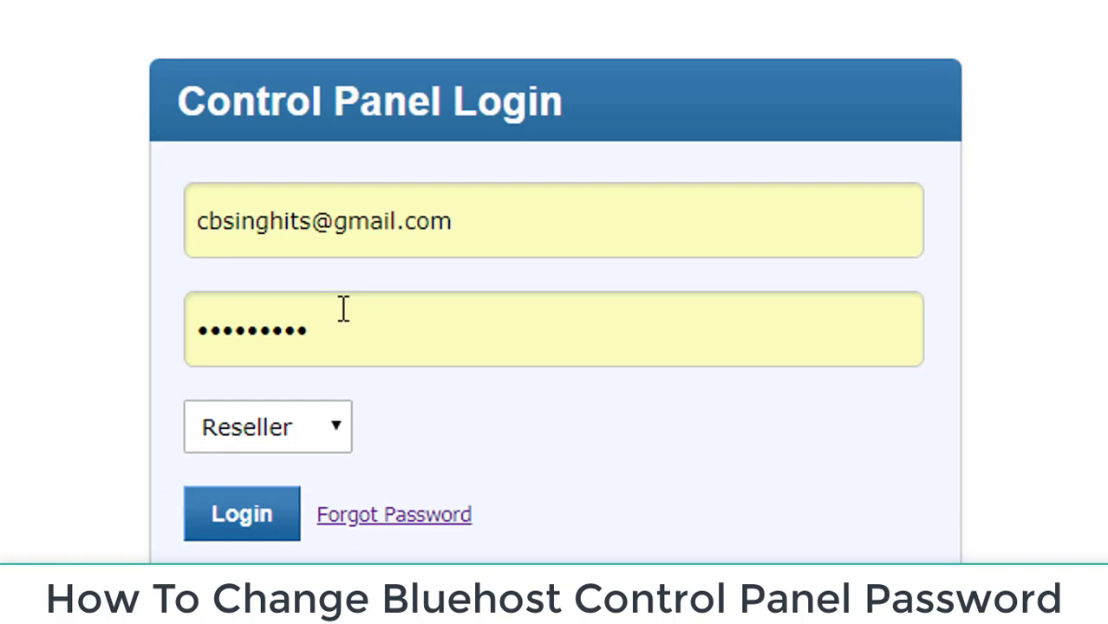
{"action": "left_click", "coordinate": [261, 441]}
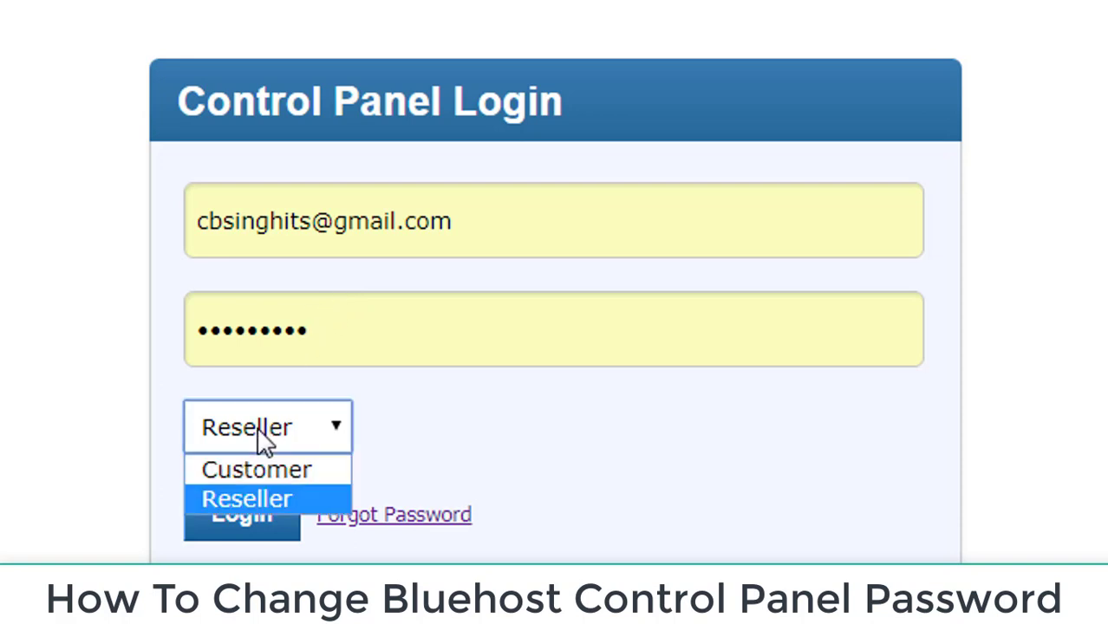
{"action": "left_click", "coordinate": [249, 471]}
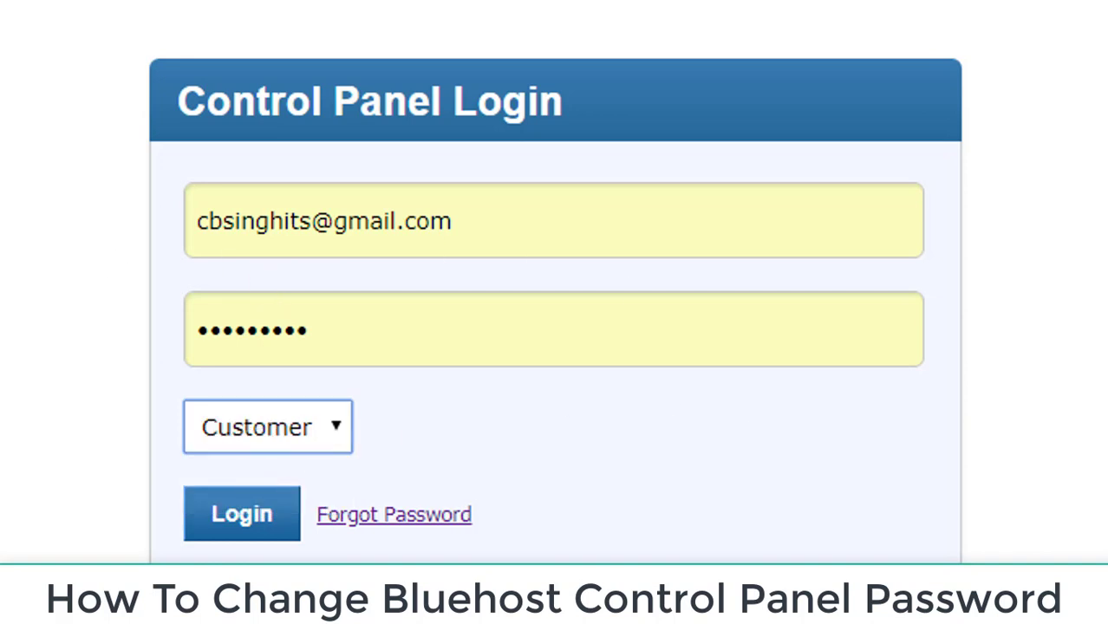
{"action": "left_click", "coordinate": [219, 531]}
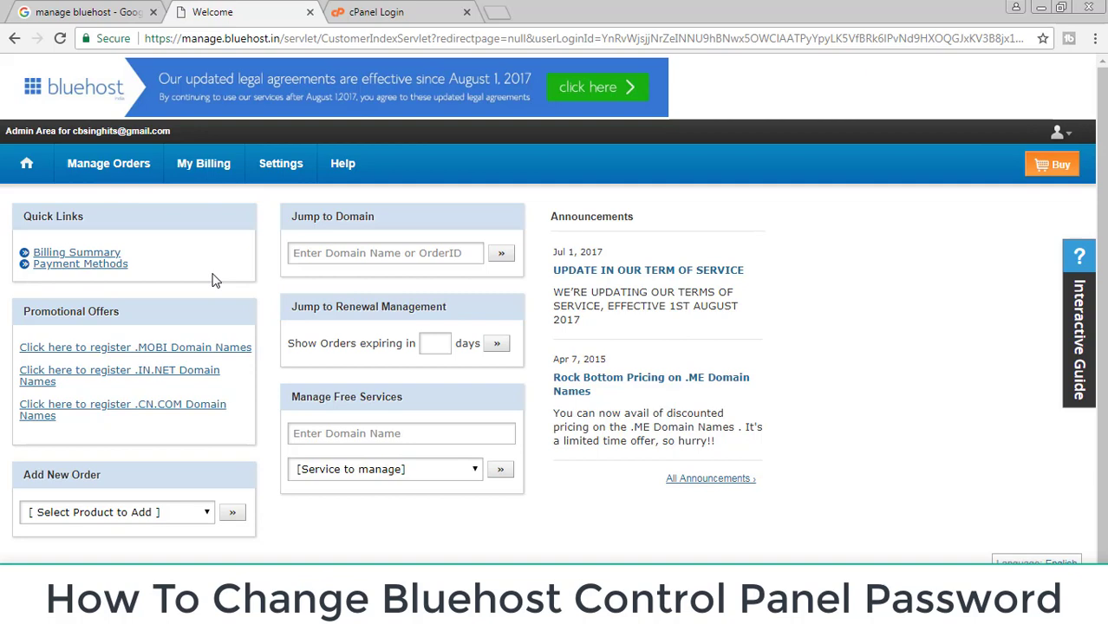
Step: Go to Manage Orders > List/Search Orders and open the metroblink.com Cloud Hosting order
{"action": "mouse_move", "coordinate": [108, 182]}
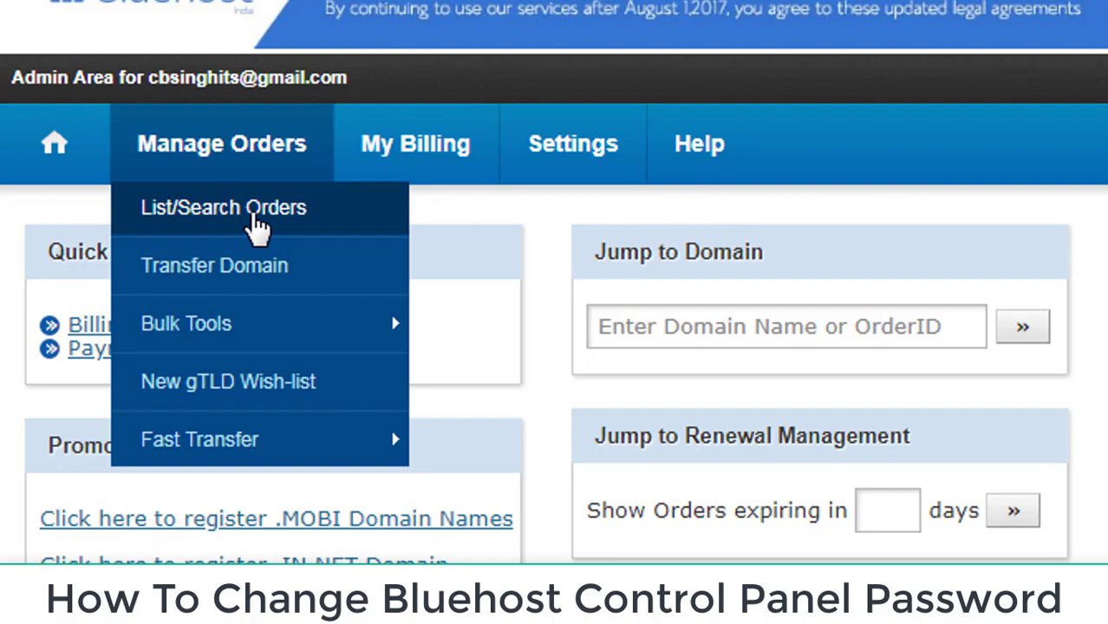
{"action": "left_click", "coordinate": [257, 227]}
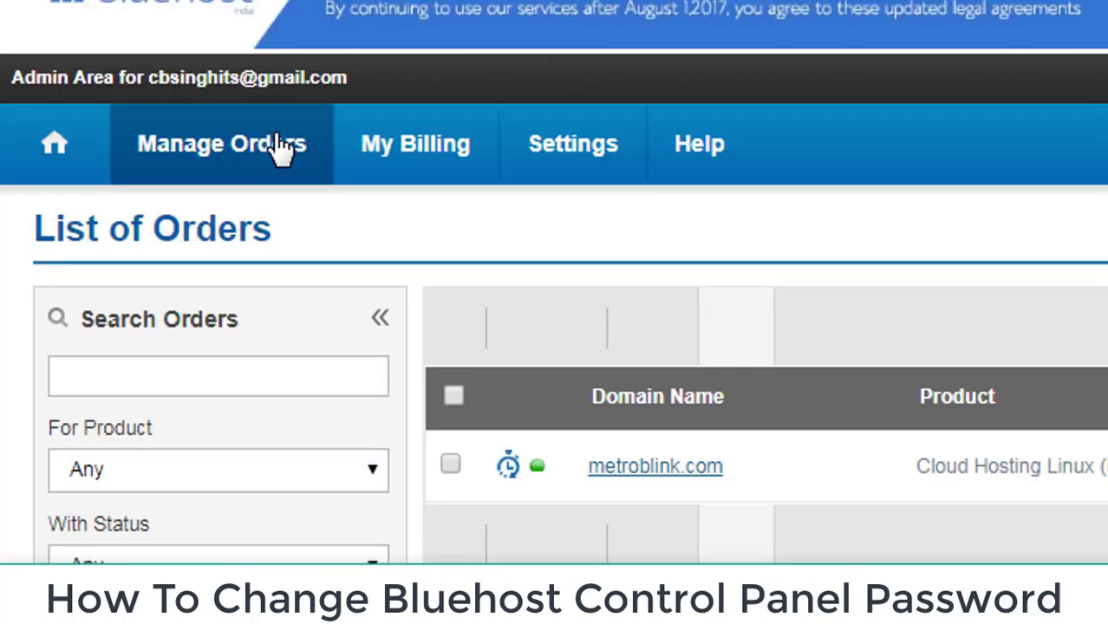
{"action": "mouse_move", "coordinate": [275, 148]}
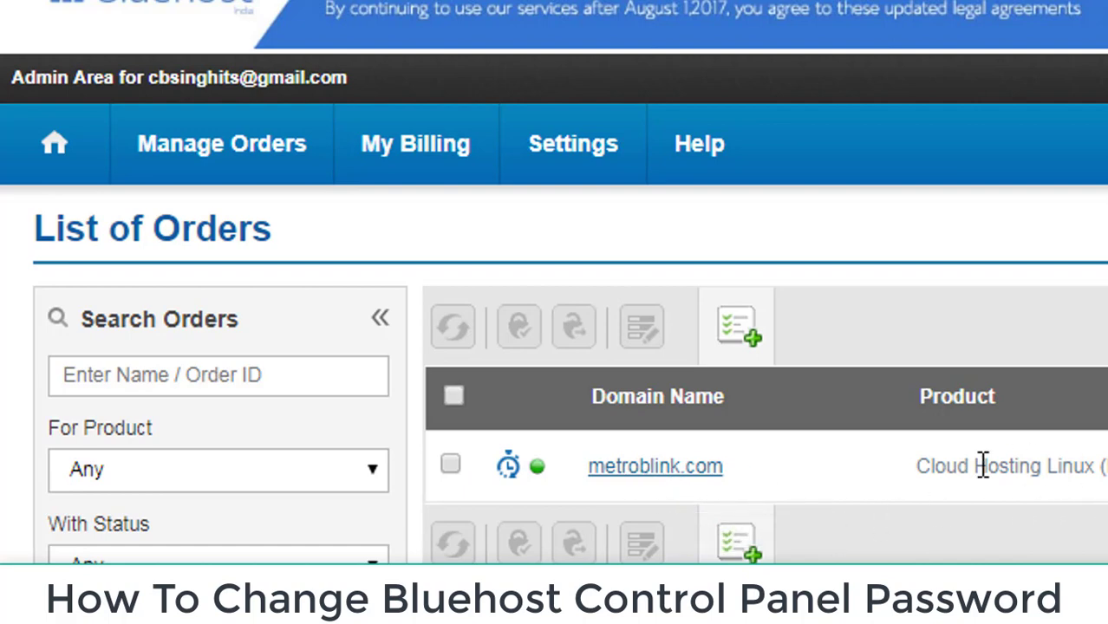
{"action": "left_click", "coordinate": [626, 465]}
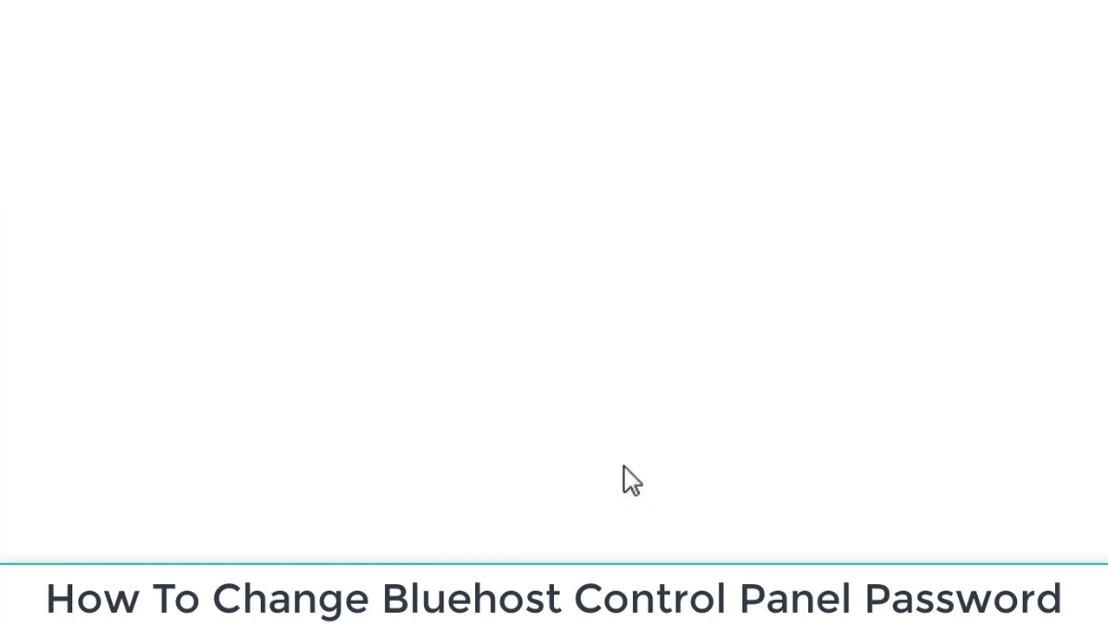
Step: Show the order's Admin Details and open Change Password for the metroblink.com cPanel
{"action": "scroll", "coordinate": [623, 464], "scroll_direction": "down", "scroll_amount": 5}
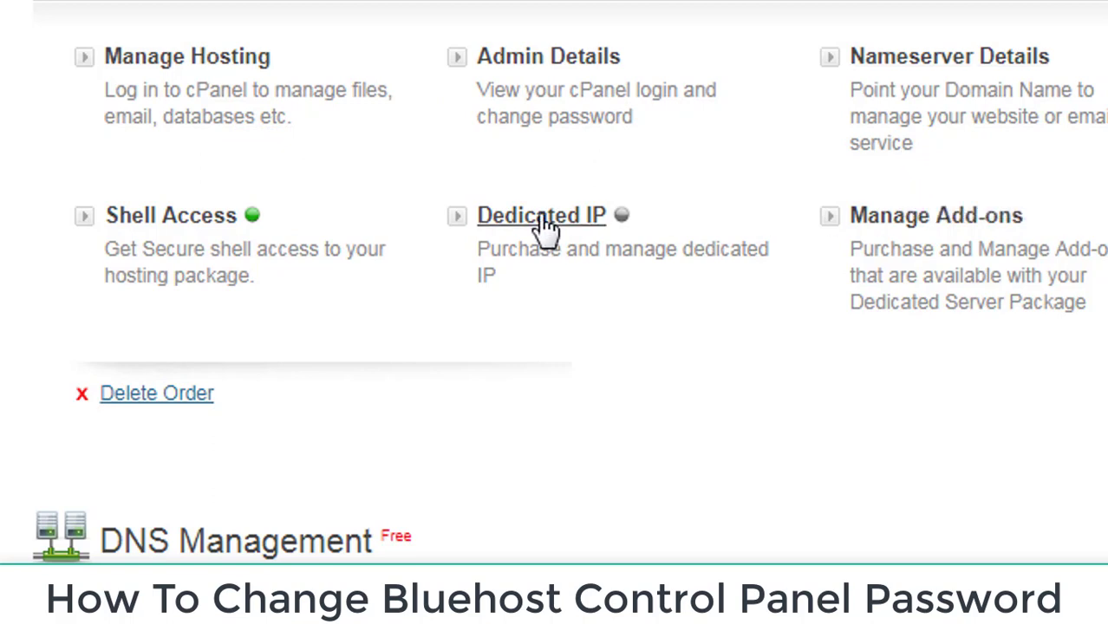
{"action": "left_click", "coordinate": [566, 63]}
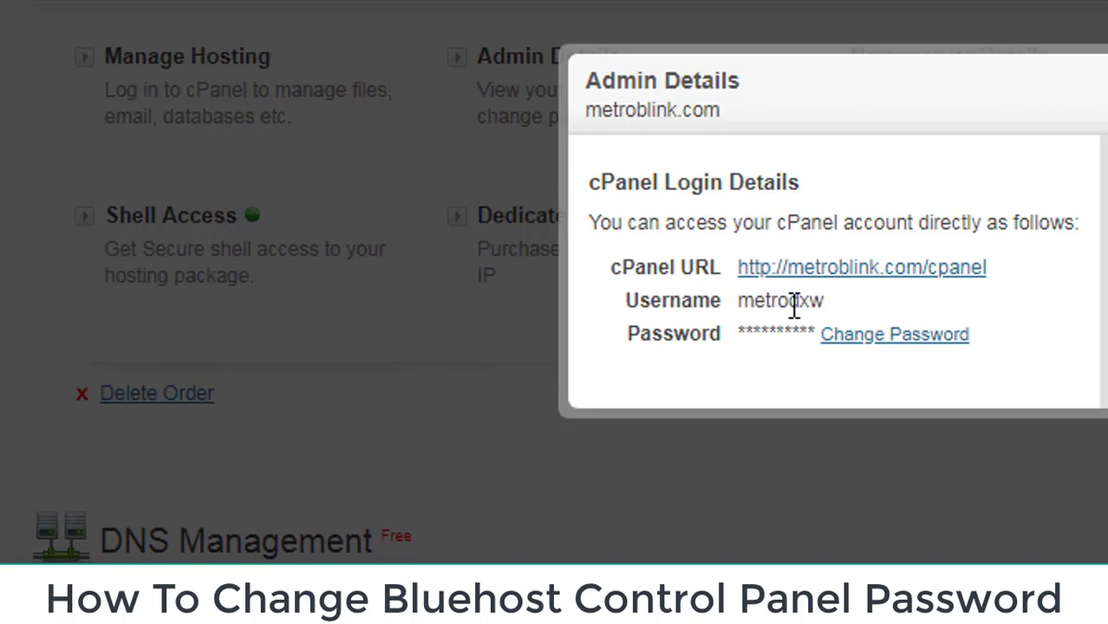
{"action": "left_click", "coordinate": [858, 347]}
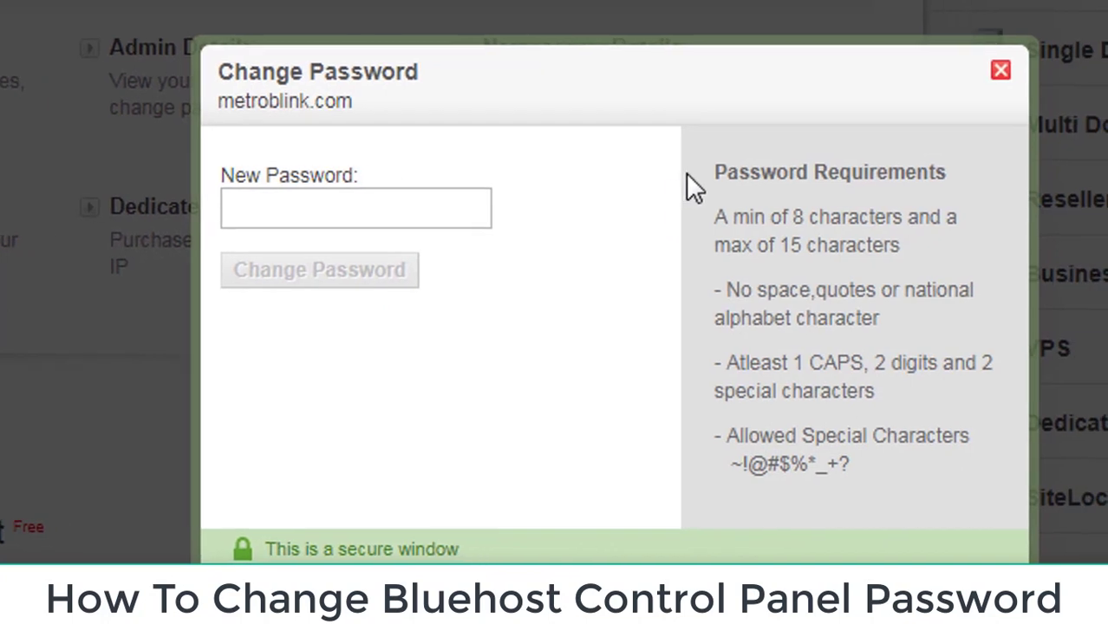
{"action": "left_click_drag", "start_coordinate": [714, 172], "coordinate": [867, 236]}
{"action": "left_click", "coordinate": [899, 243]}
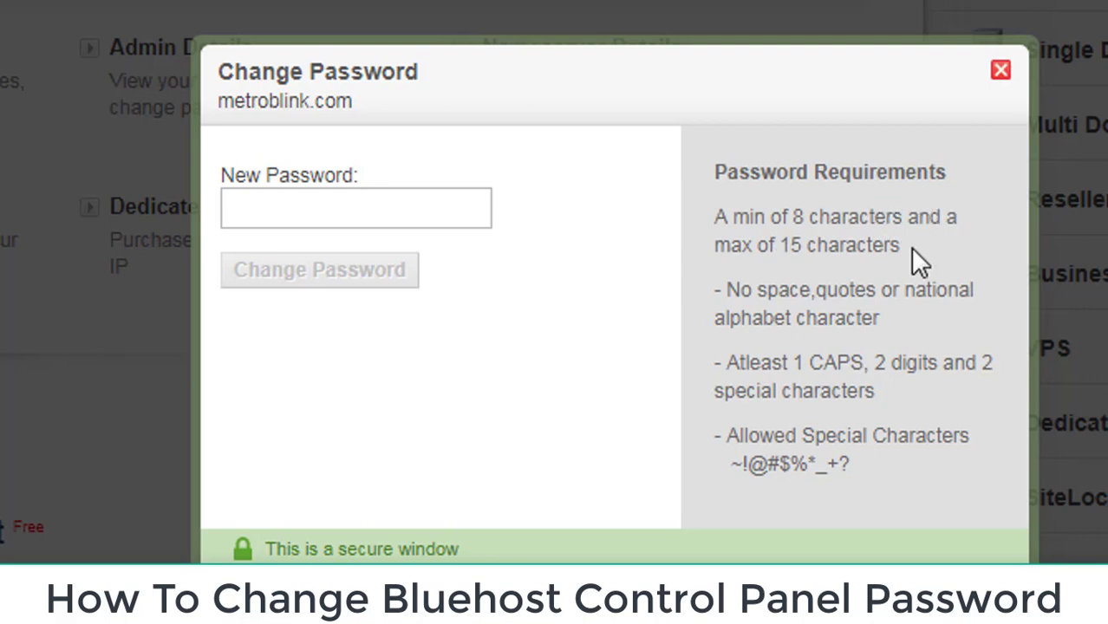
{"action": "left_click_drag", "start_coordinate": [889, 246], "coordinate": [742, 248]}
{"action": "left_click_drag", "start_coordinate": [727, 292], "coordinate": [875, 295]}
{"action": "left_click", "coordinate": [876, 292]}
{"action": "left_click_drag", "start_coordinate": [730, 435], "coordinate": [846, 473]}
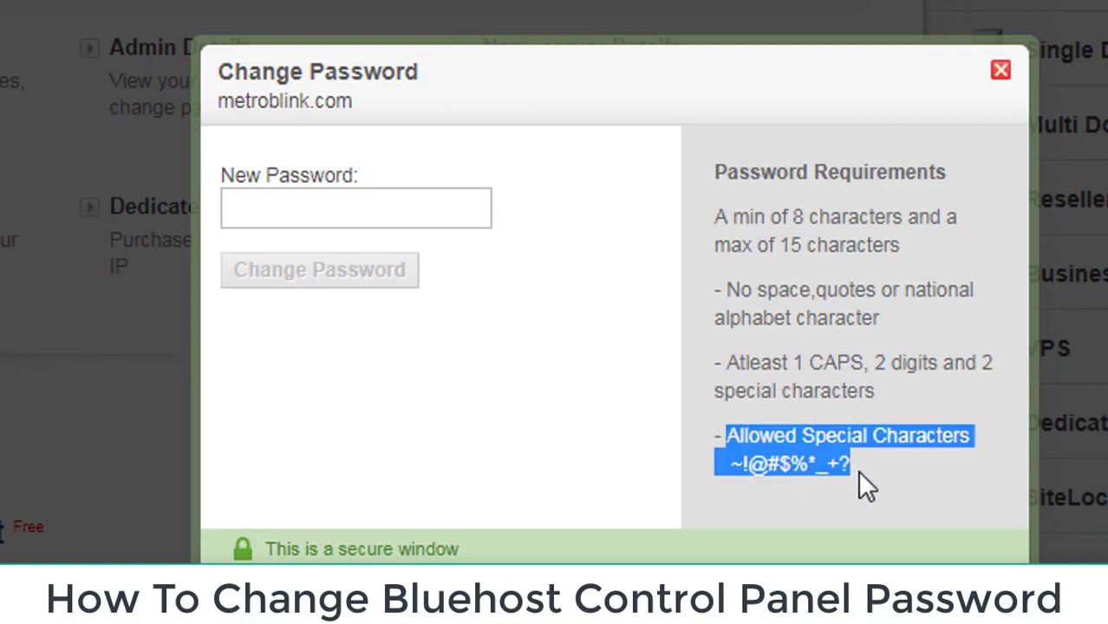
{"action": "left_click", "coordinate": [809, 387]}
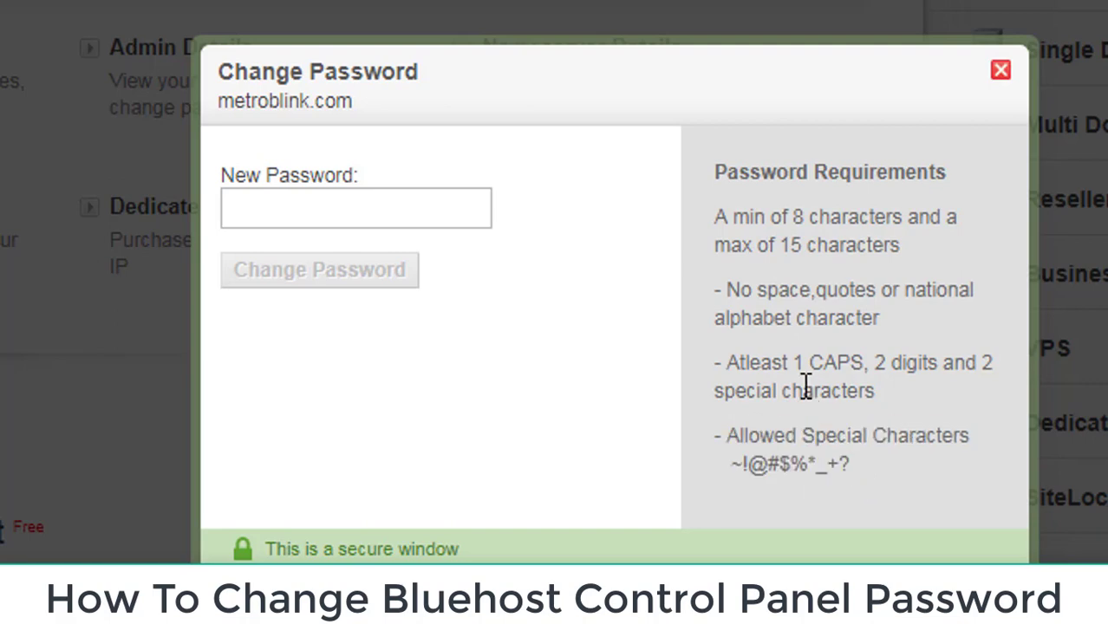
Step: Enter a new cPanel password meeting the requirements and submit it
{"action": "left_click", "coordinate": [446, 206]}
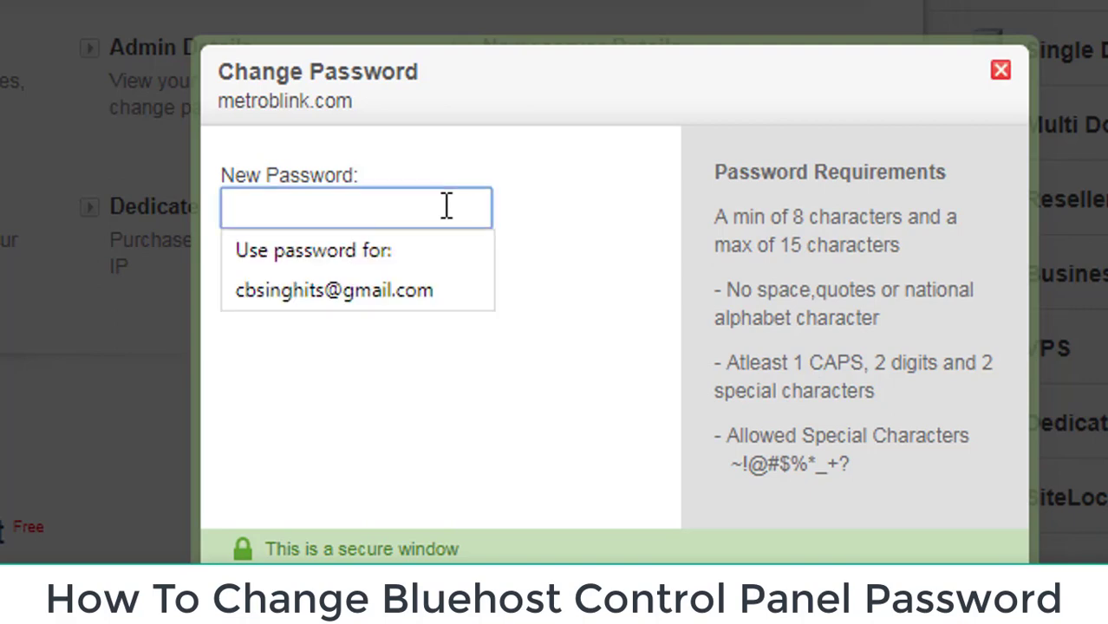
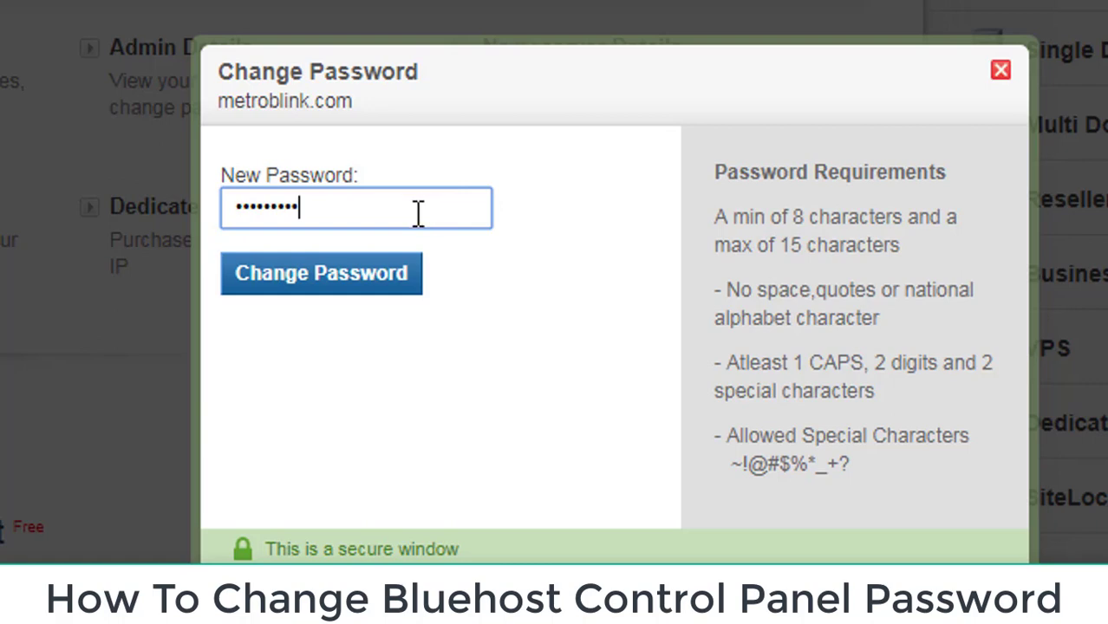
{"action": "left_click", "coordinate": [355, 281]}
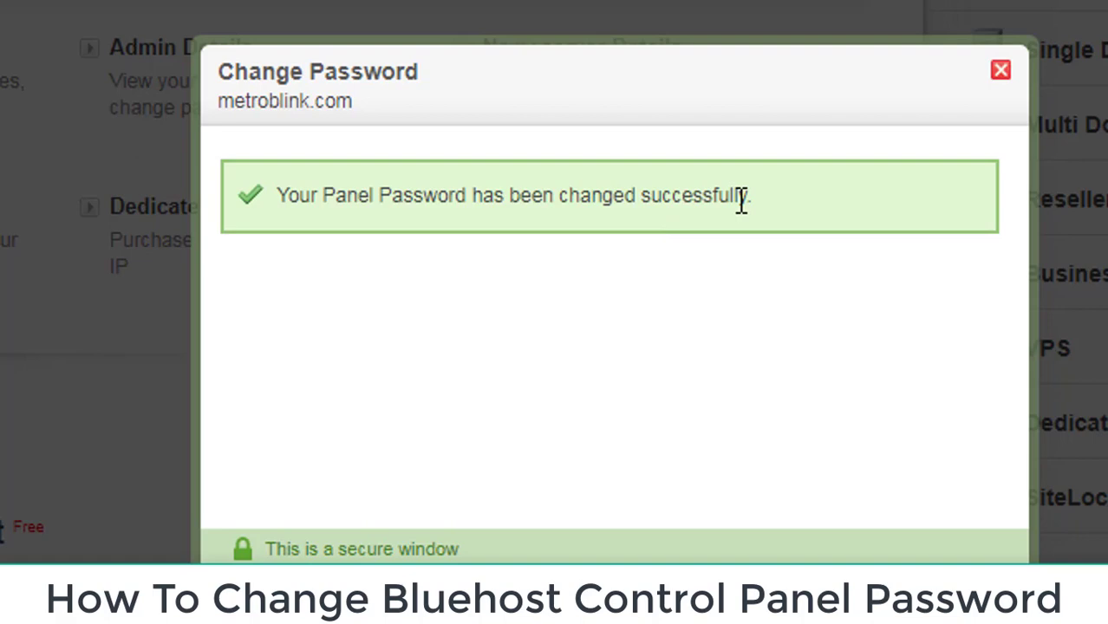
Step: Close the Change Password confirmation and go to the cPanel login page's password field
{"action": "left_click", "coordinate": [1000, 71]}
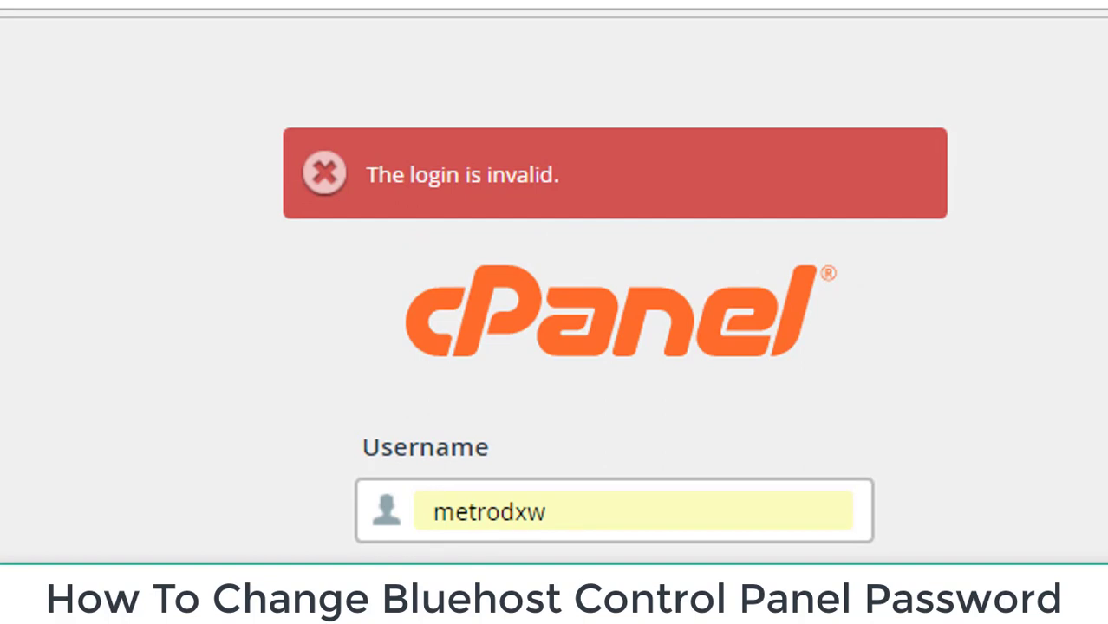
{"action": "left_click", "coordinate": [273, 462]}
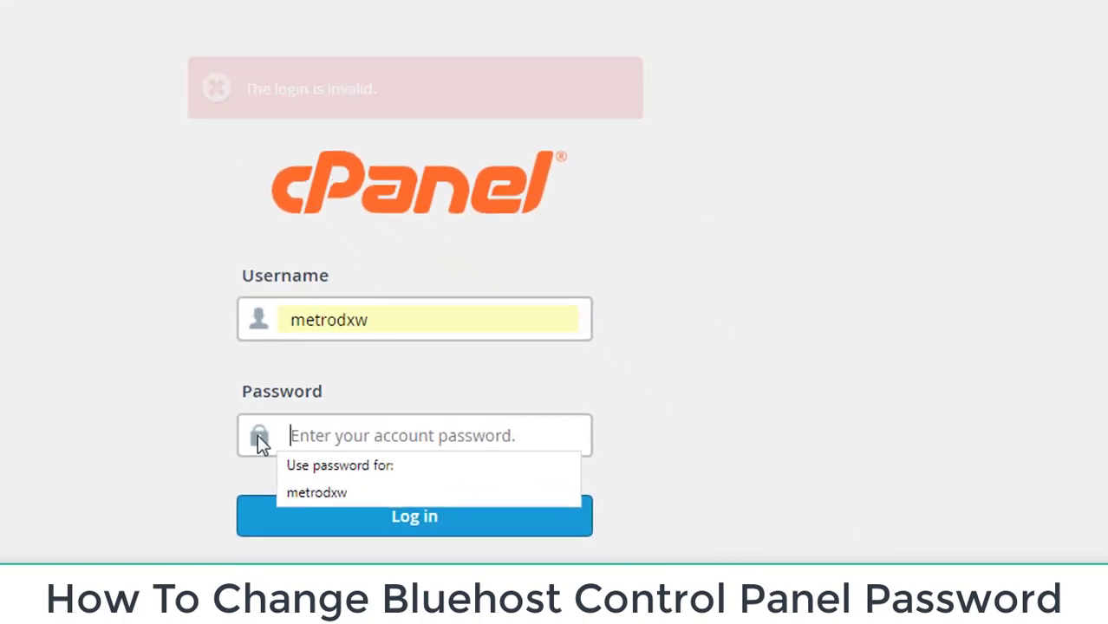
Step: Log in to cPanel with the new password, declining Chrome's password-update prompt
{"action": "type", "text": "••"}
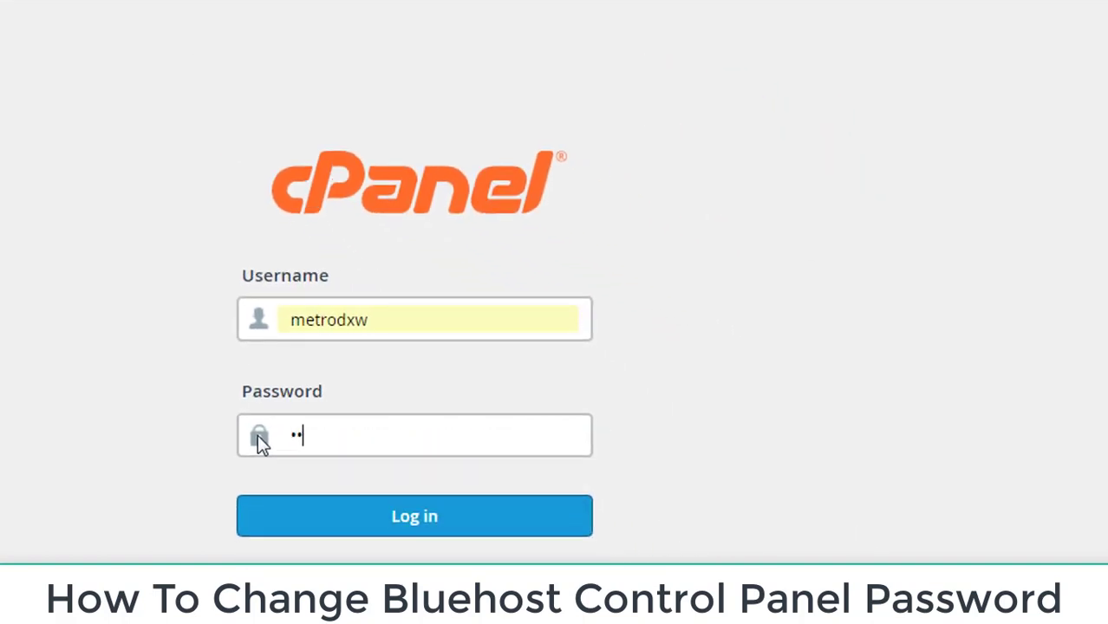
{"action": "type", "text": "•••••••"}
{"action": "left_click", "coordinate": [425, 520]}
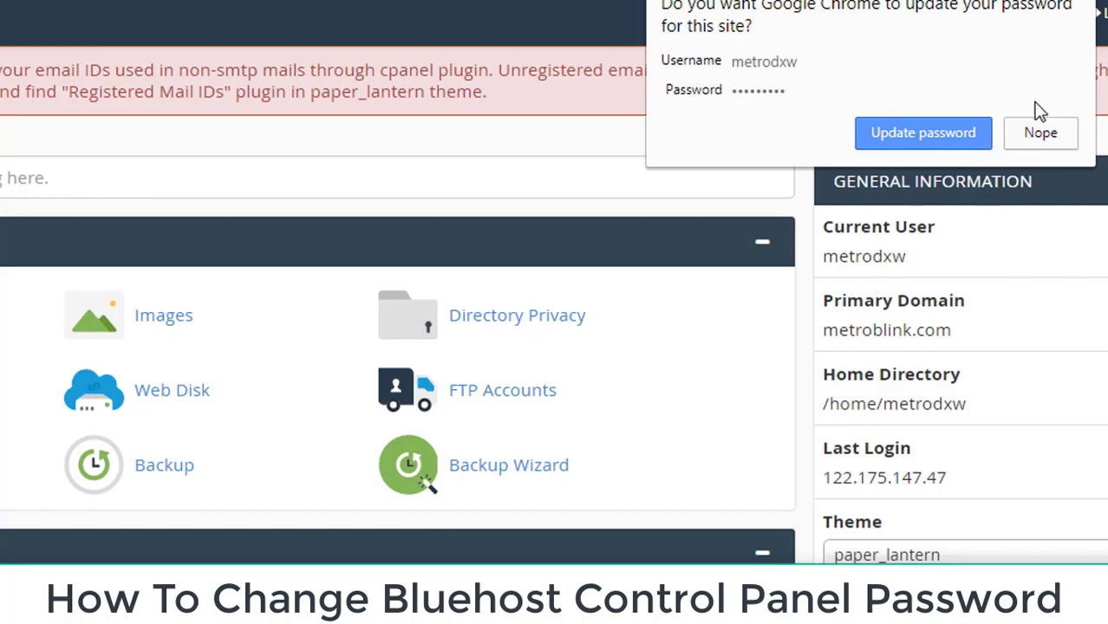
{"action": "left_click", "coordinate": [1043, 132]}
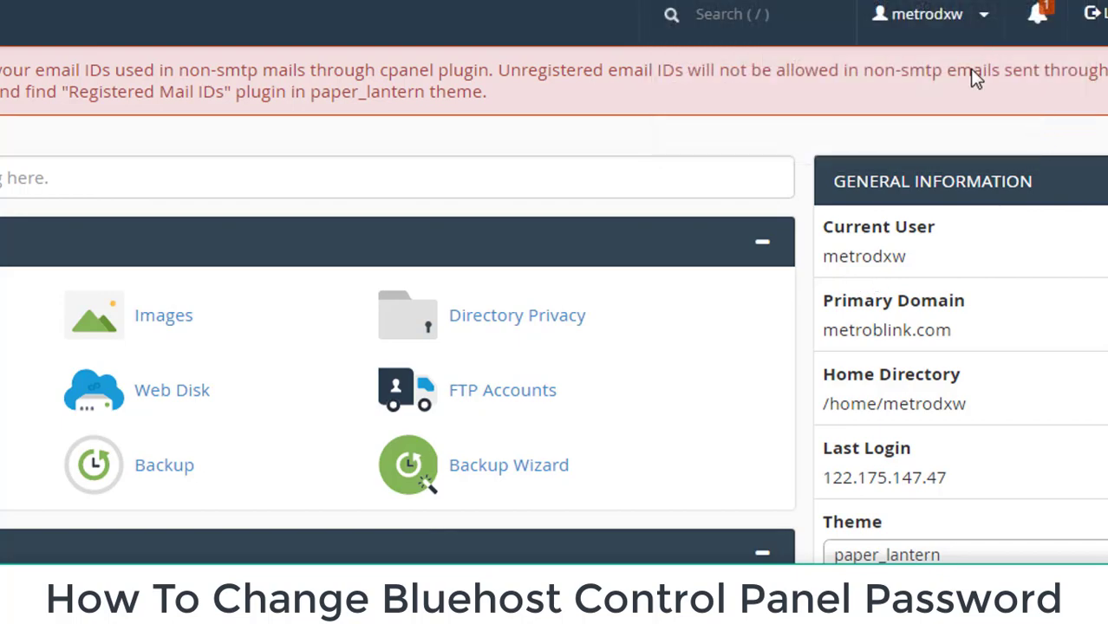